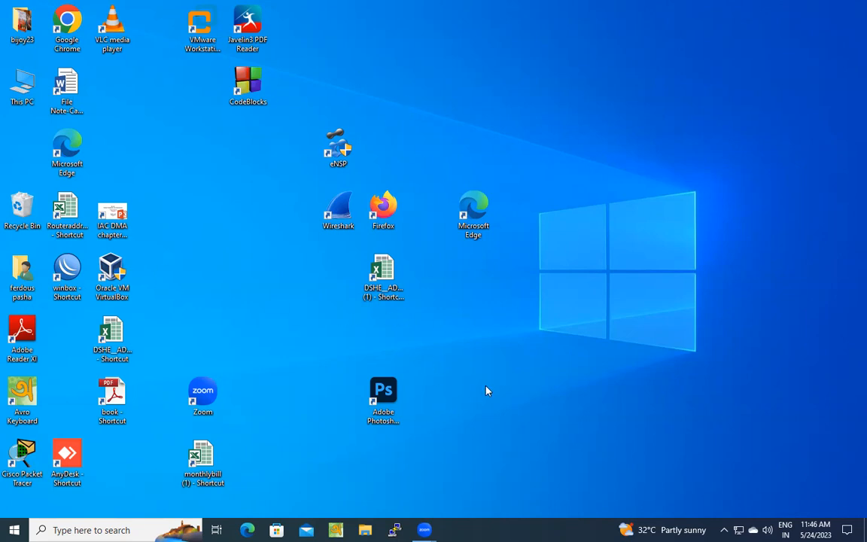
# - Open the os folder on New Volume (F:) in File Explorer, starting from This PC
pyautogui.rightClick(25, 78)
pyautogui.click(45, 80)
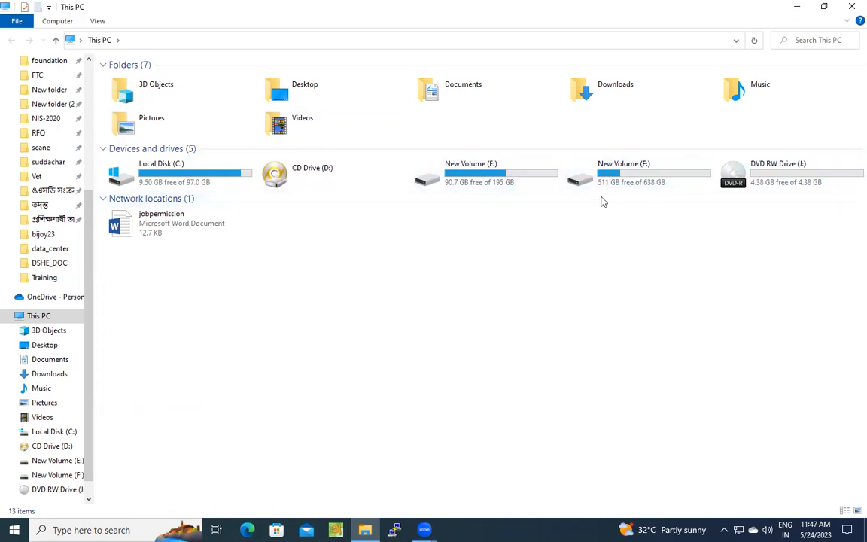
pyautogui.click(631, 176)
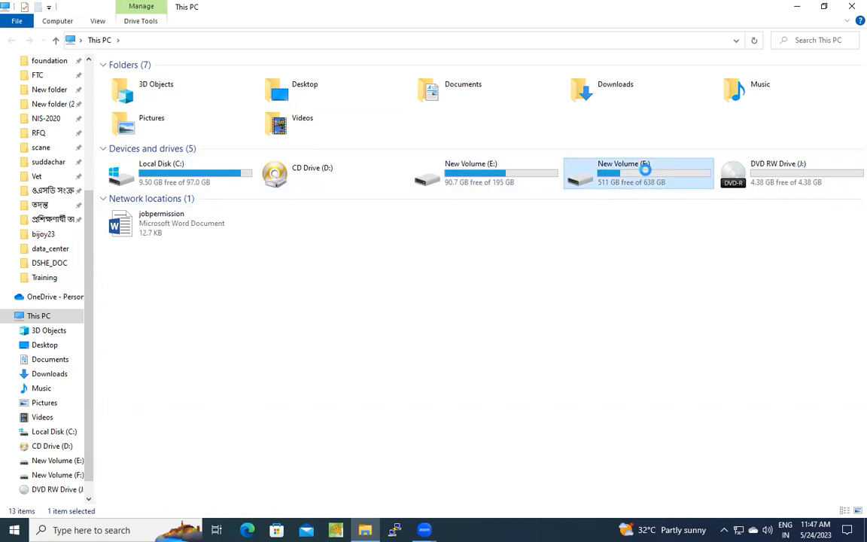
pyautogui.rightClick(631, 174)
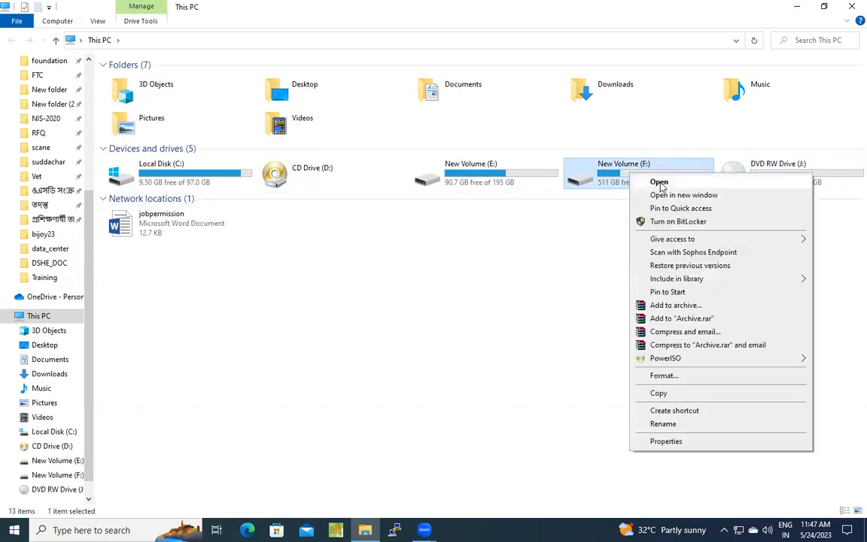
pyautogui.click(660, 183)
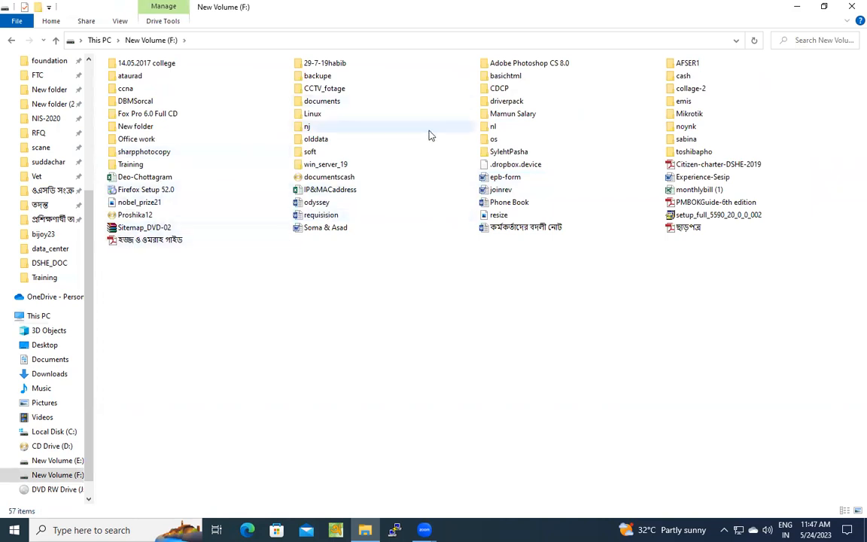
pyautogui.rightClick(497, 140)
pyautogui.click(510, 149)
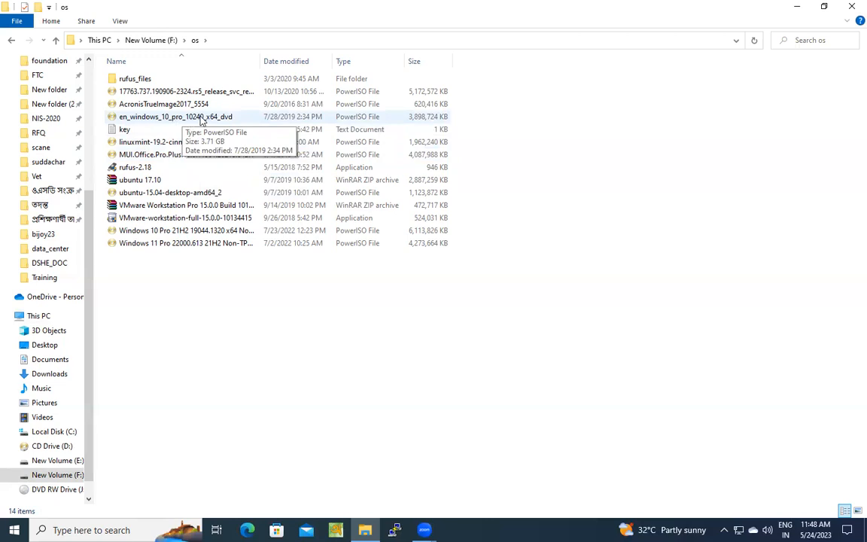
# - Examine the available actions for the en_windows_10_pro_10240_x64_dvd image file, including PowerISO, and close File Explorer
pyautogui.click(202, 121)
pyautogui.click(200, 117)
pyautogui.rightClick(200, 118)
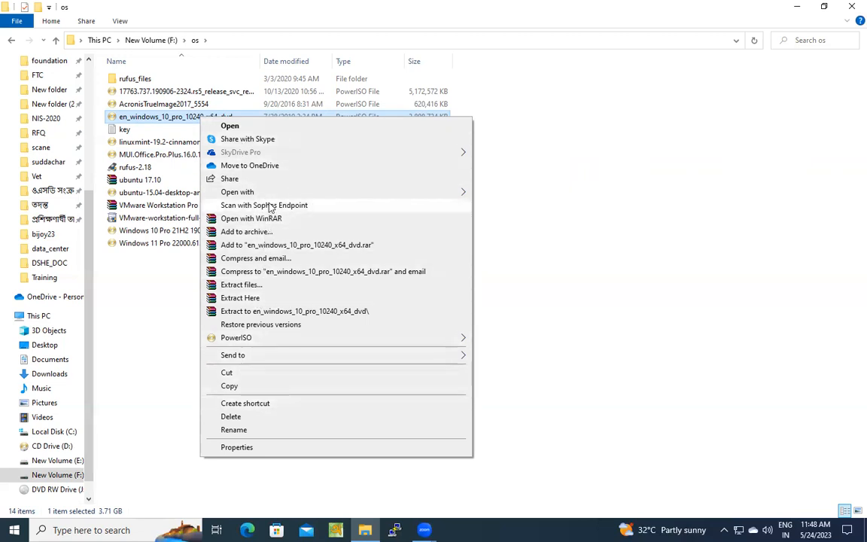
pyautogui.moveTo(243, 344)
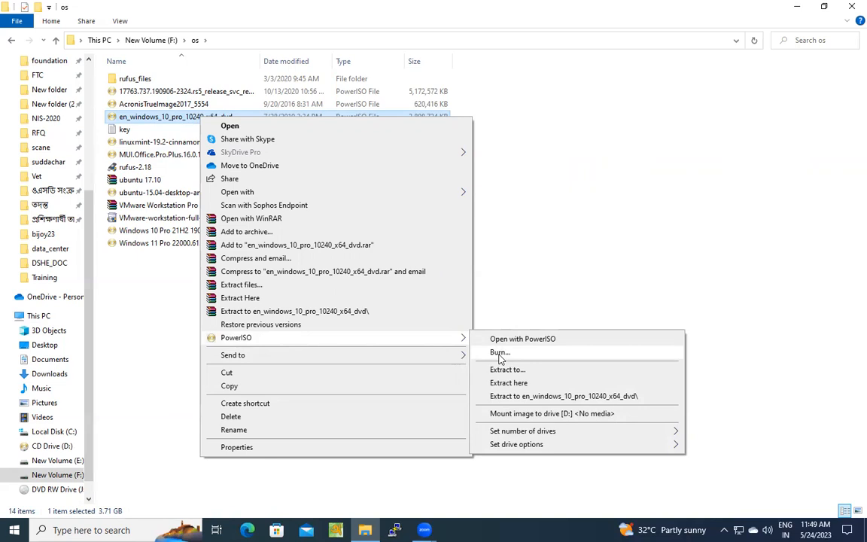
pyautogui.click(851, 6)
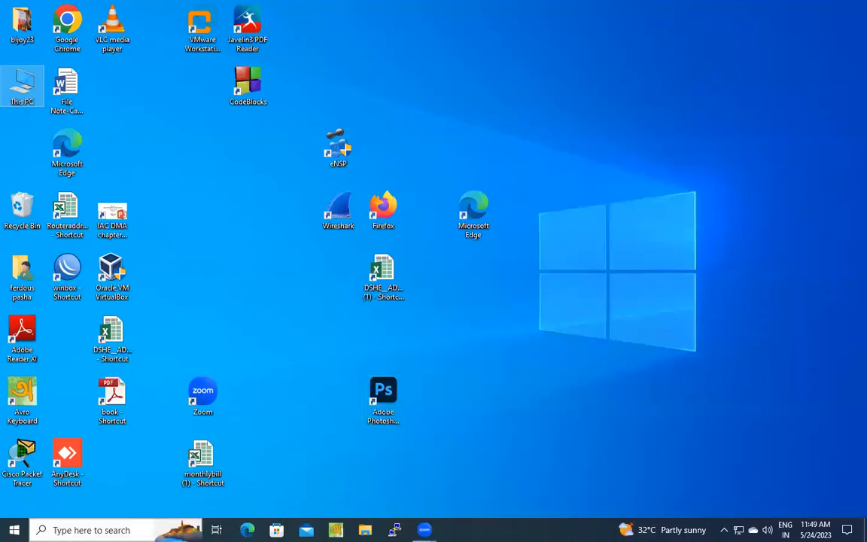
# - Search Windows for PowerISO and launch it
pyautogui.click(91, 530)
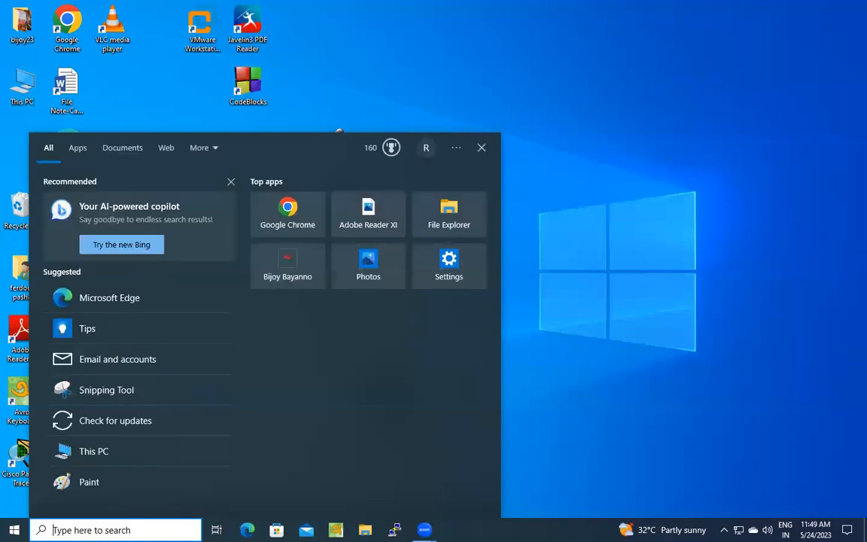
pyautogui.write('pow')
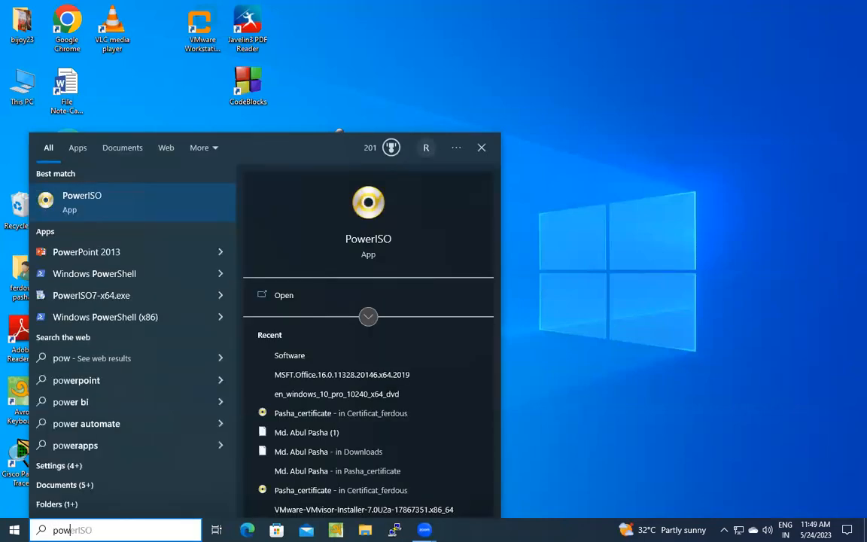
pyautogui.click(374, 241)
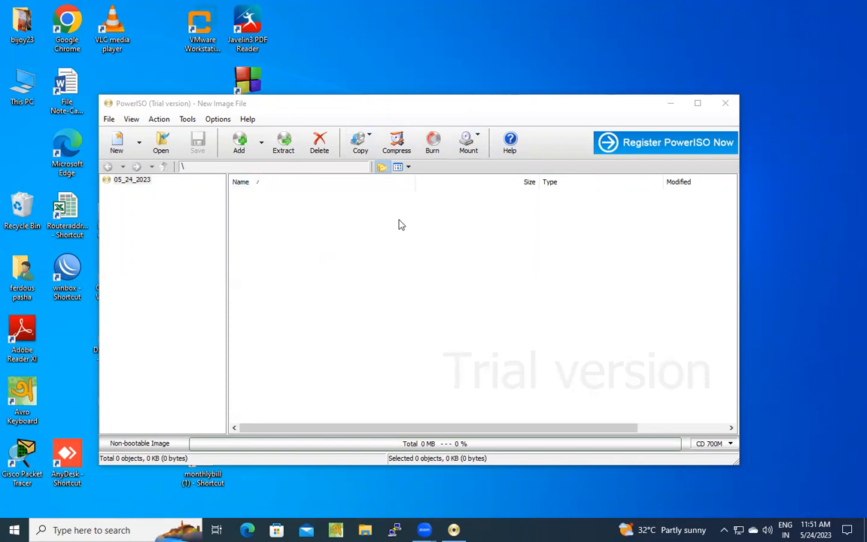
# - Start adding files and folders to the new image and browse to New Volume (F:)
pyautogui.click(261, 143)
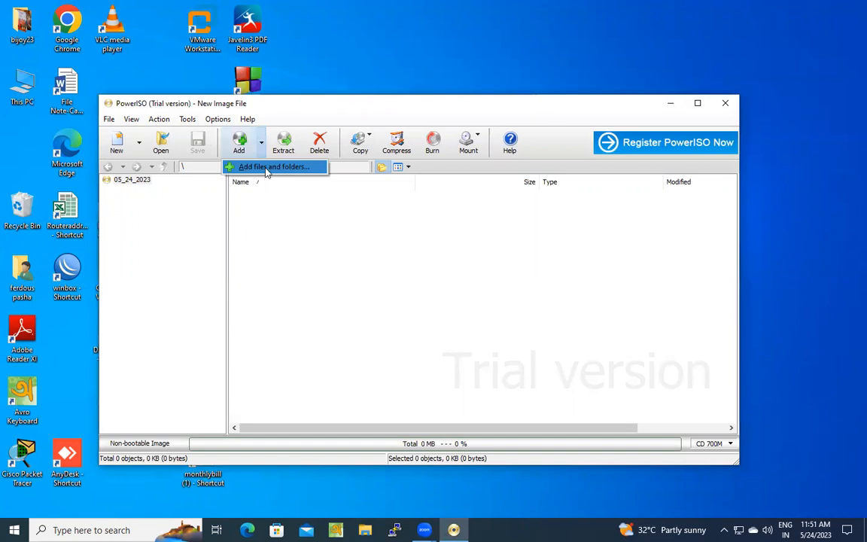
pyautogui.click(265, 169)
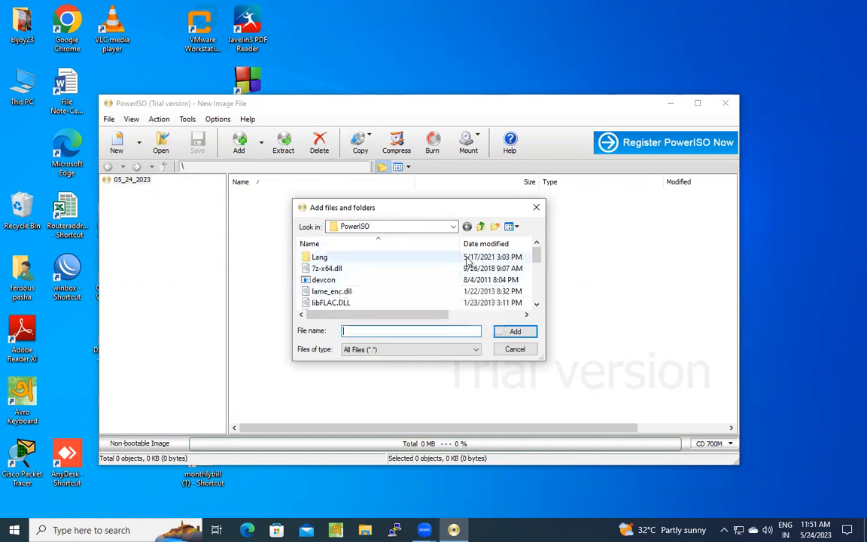
pyautogui.scroll(-3, 468, 260)
pyautogui.scroll(-1, 469, 259)
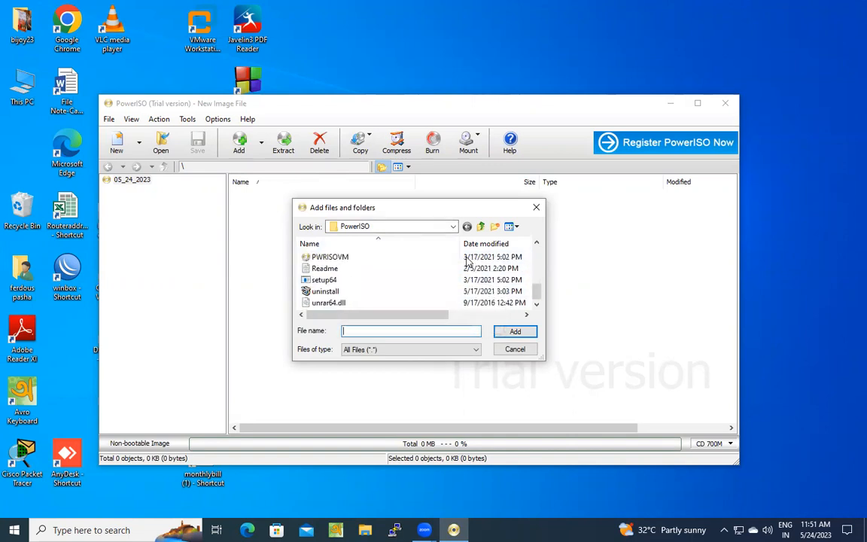
pyautogui.scroll(5, 478, 283)
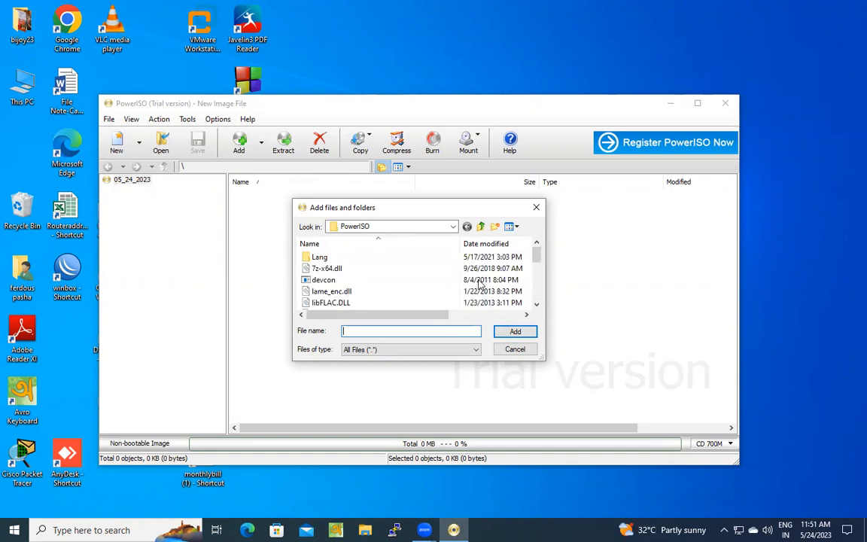
pyautogui.click(453, 226)
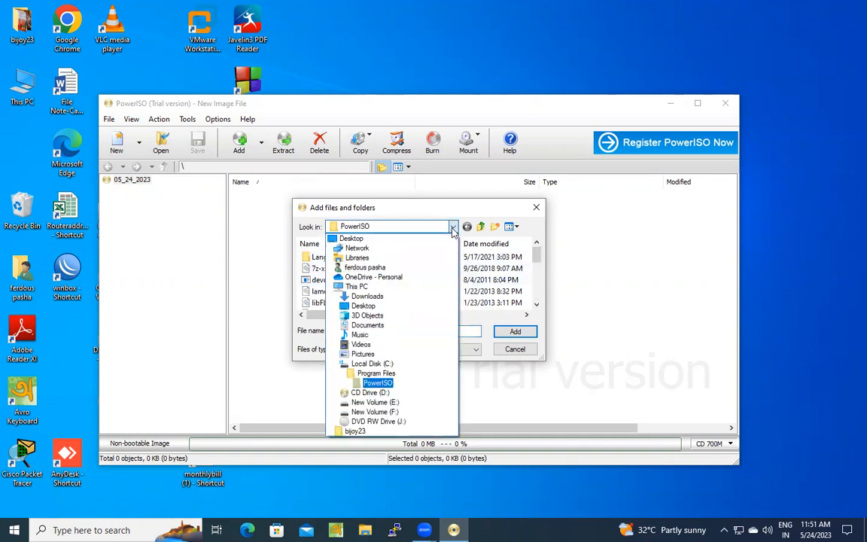
pyautogui.click(375, 411)
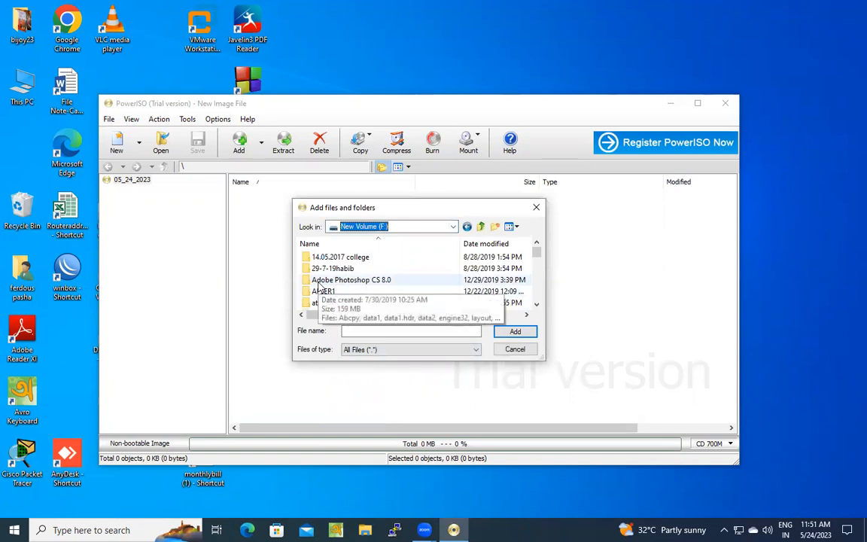
# - Add en_windows_10_pro_10240_x64_dvd.iso from the os folder to the new image
pyautogui.click(320, 289)
pyautogui.press('o')
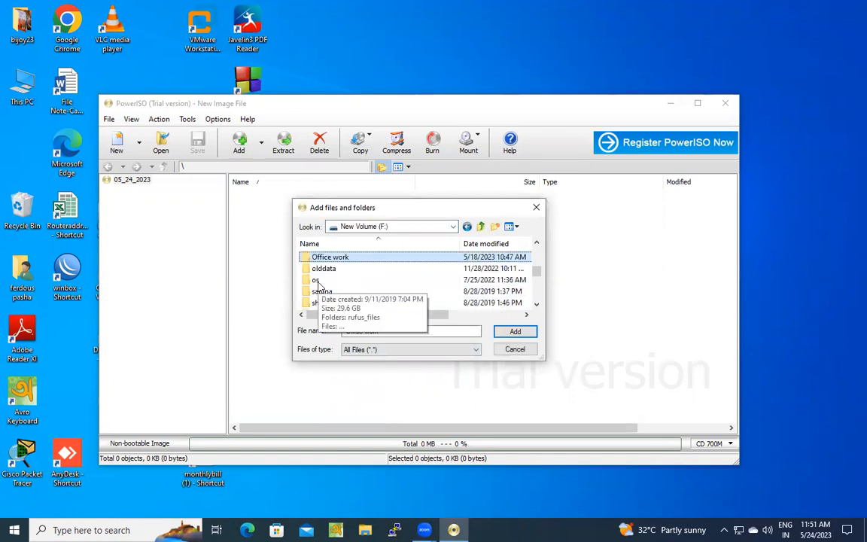
pyautogui.doubleClick(316, 281)
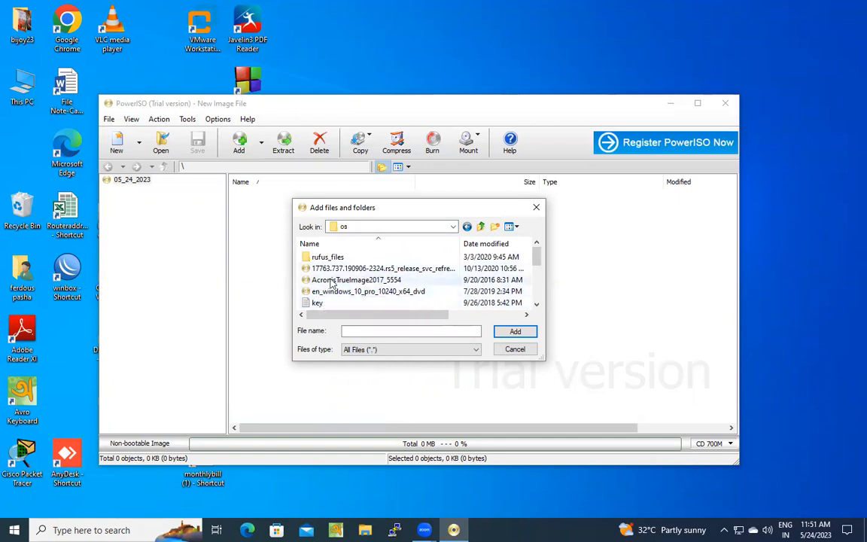
pyautogui.click(389, 294)
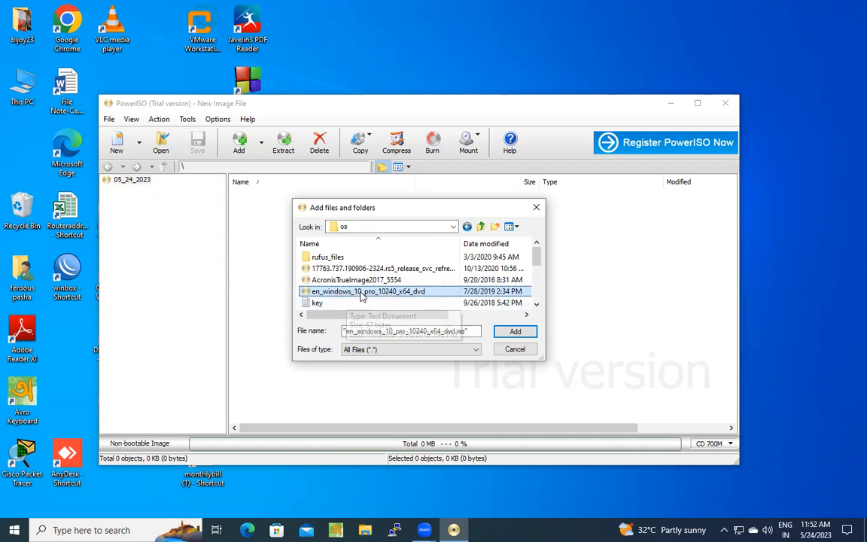
pyautogui.click(516, 332)
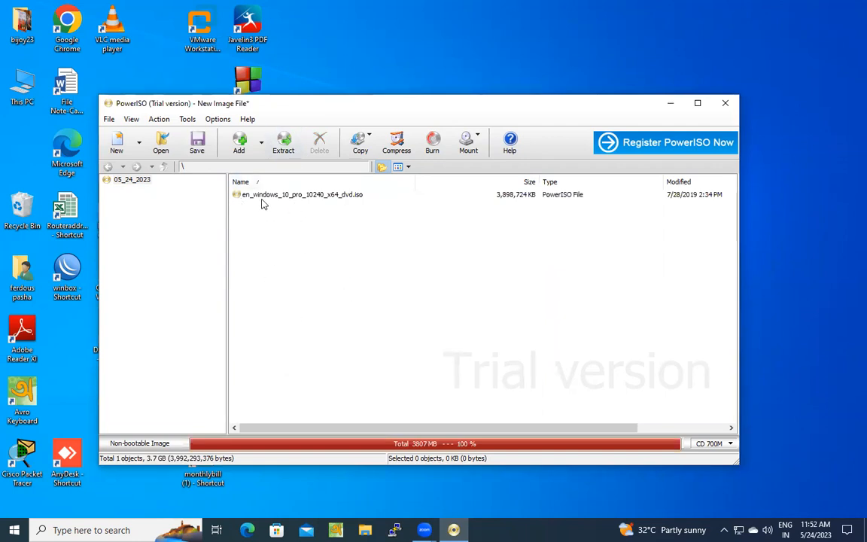
# - Open the burn settings and use the image file F:\os\en_windows_10_pro_10240_x64_dvd.iso as the source
pyautogui.click(315, 198)
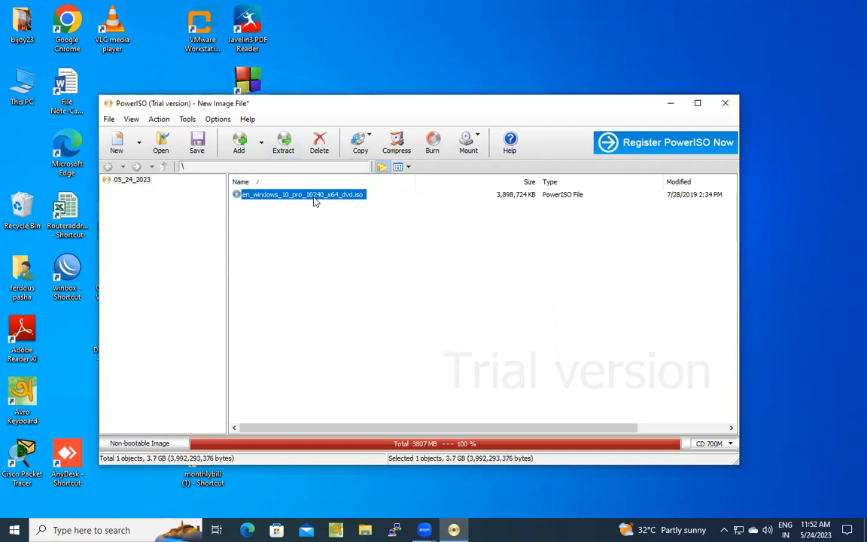
pyautogui.click(434, 141)
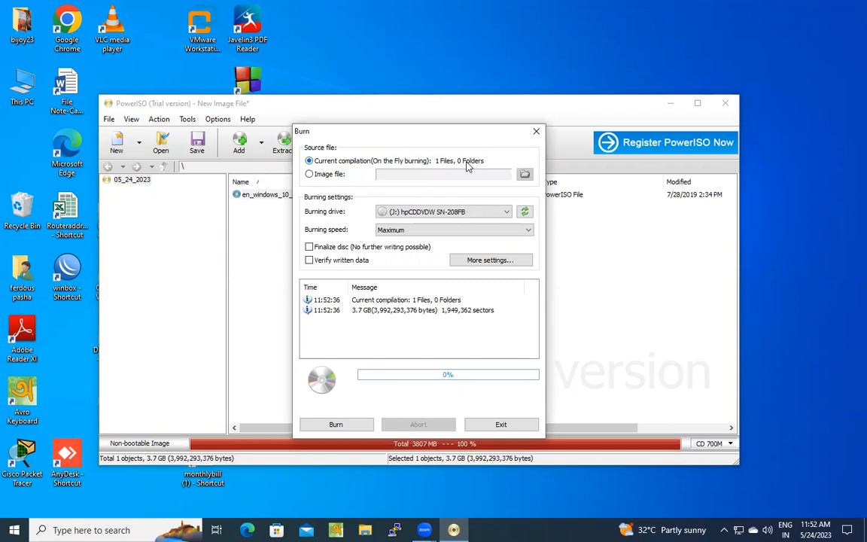
pyautogui.click(310, 175)
pyautogui.click(525, 174)
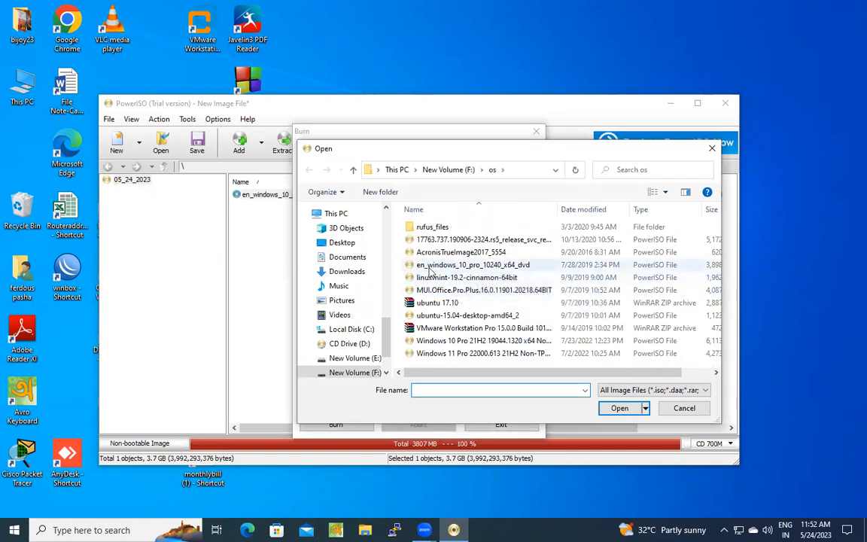
pyautogui.click(497, 266)
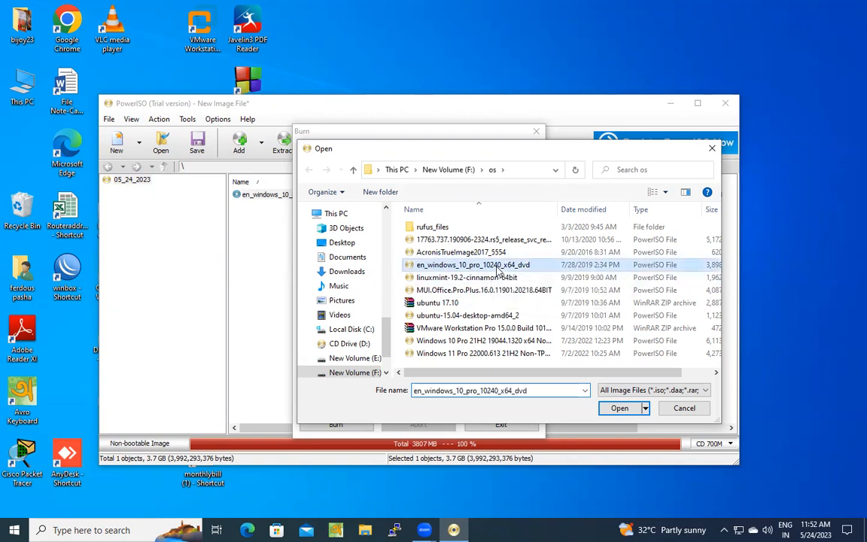
pyautogui.click(619, 408)
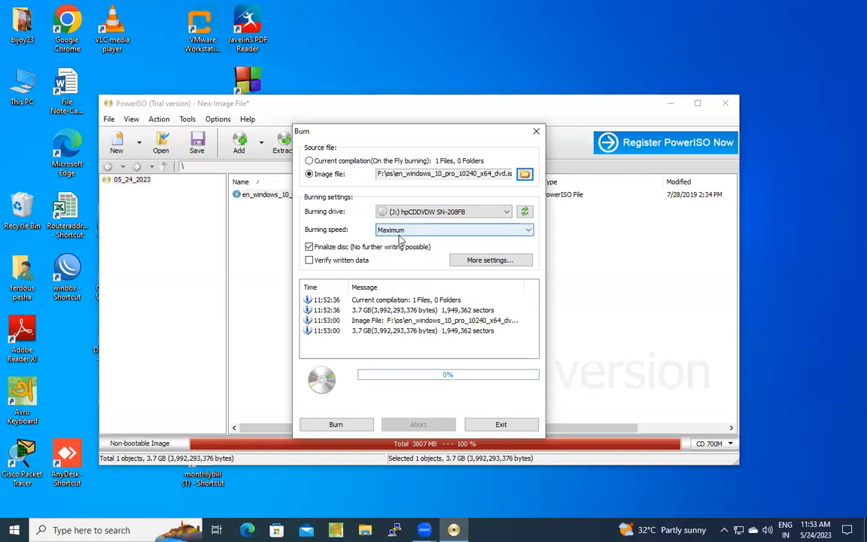
# - Set the burning speed to 4x (5540KB/s), burn the image to the DVD and dismiss the completion message
pyautogui.click(530, 232)
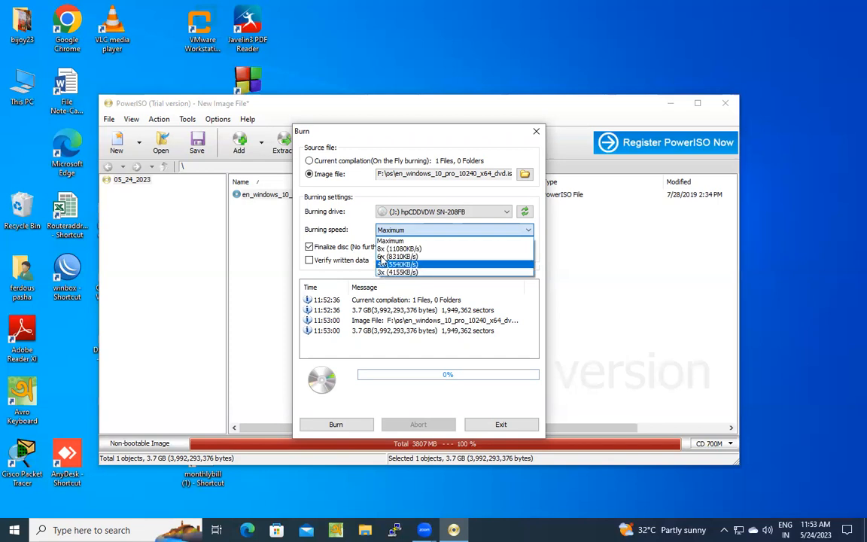
pyautogui.click(391, 268)
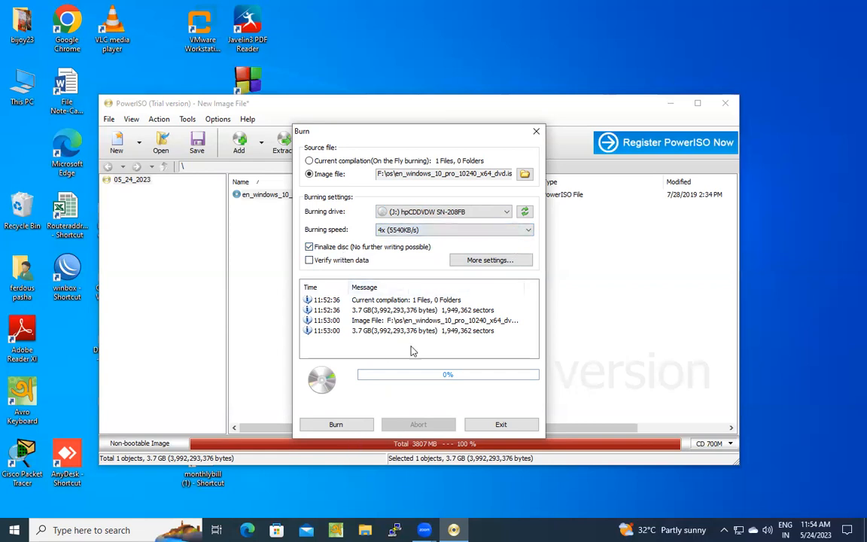
pyautogui.click(339, 426)
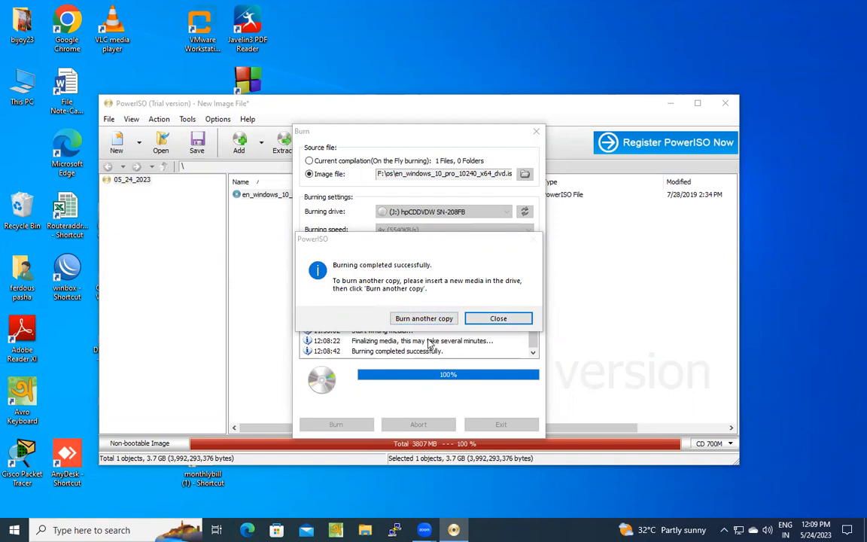
pyautogui.click(500, 319)
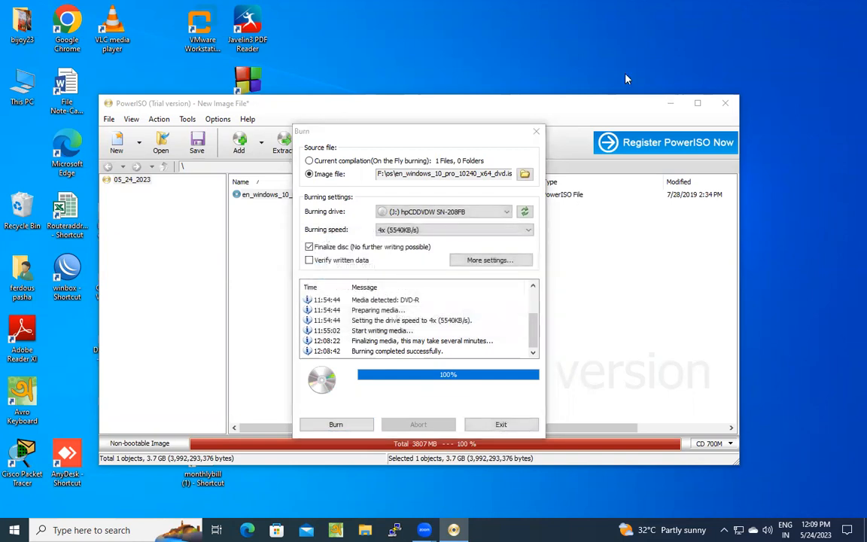